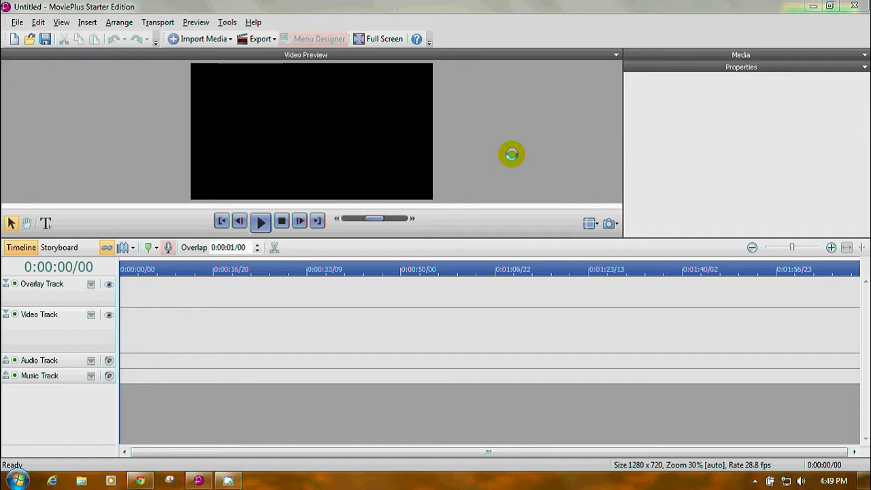
Import Short Fish.wmv from the Videos library and place it on the video track.
{"action": "left_click", "coordinate": [754, 54]}
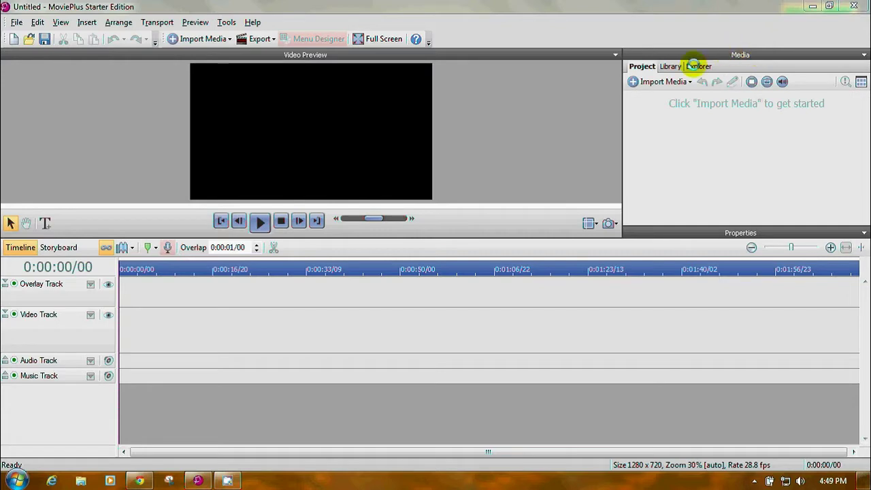
{"action": "left_click", "coordinate": [648, 82]}
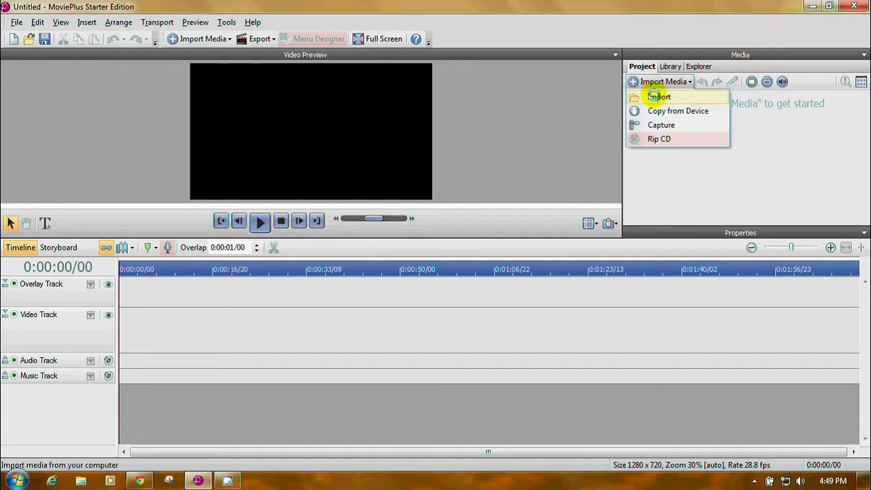
{"action": "left_click", "coordinate": [655, 97]}
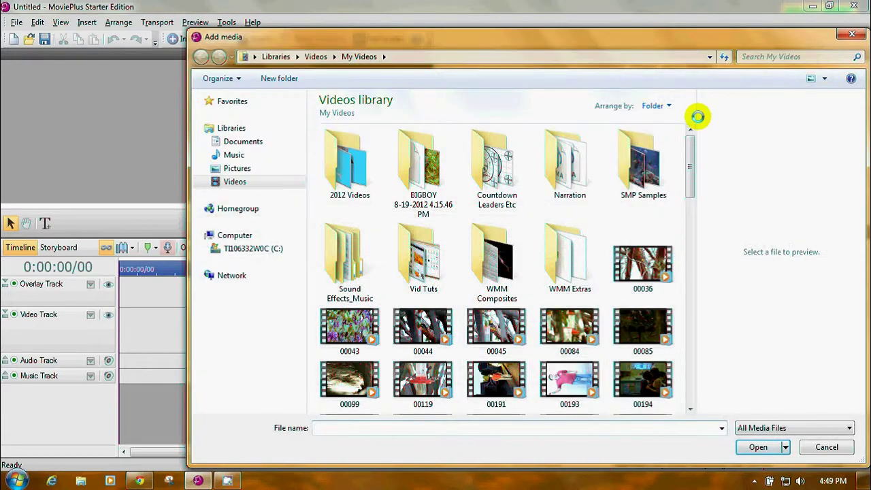
{"action": "left_click_drag", "start_coordinate": [688, 136], "coordinate": [711, 312]}
{"action": "left_click", "coordinate": [341, 272]}
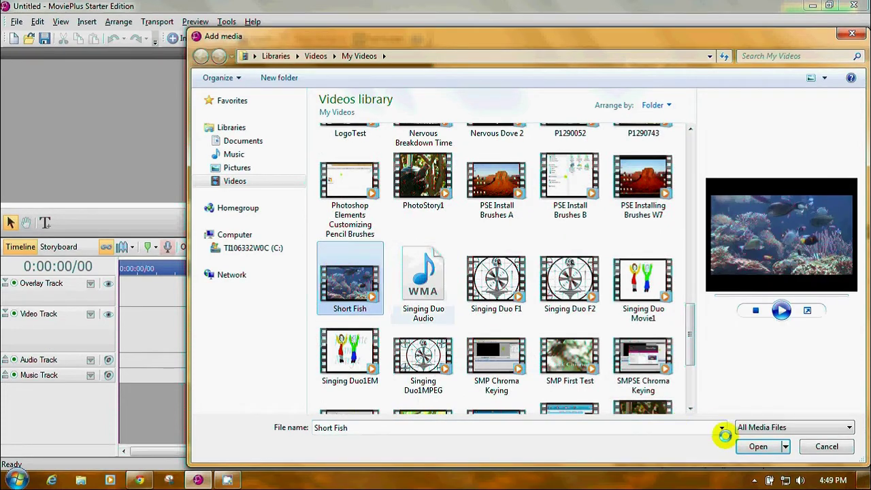
{"action": "left_click", "coordinate": [760, 445]}
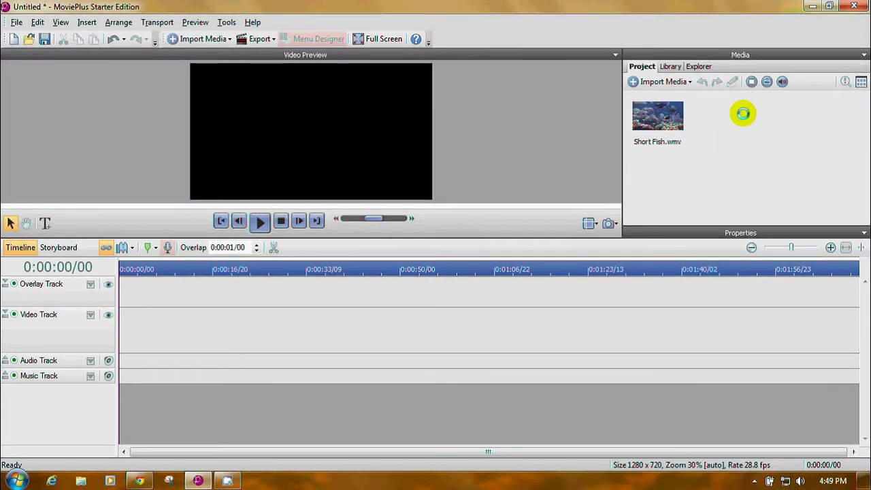
{"action": "mouse_move", "coordinate": [664, 120]}
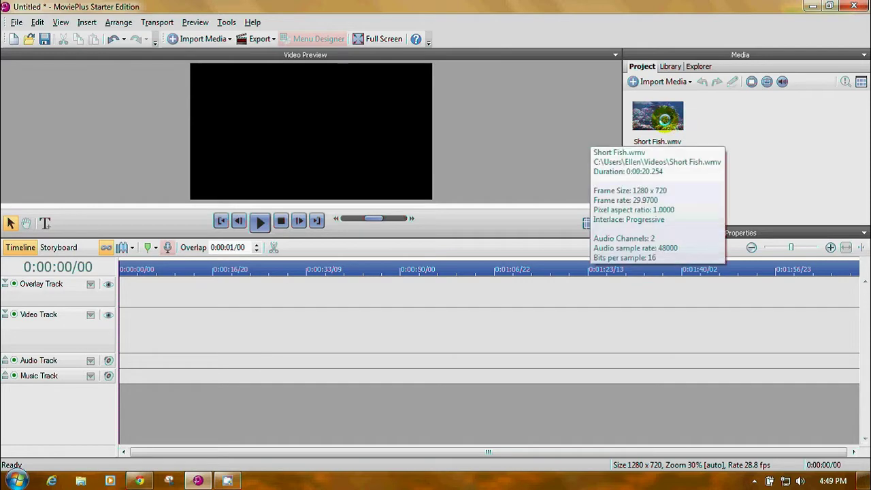
{"action": "left_click_drag", "start_coordinate": [664, 120], "coordinate": [117, 326]}
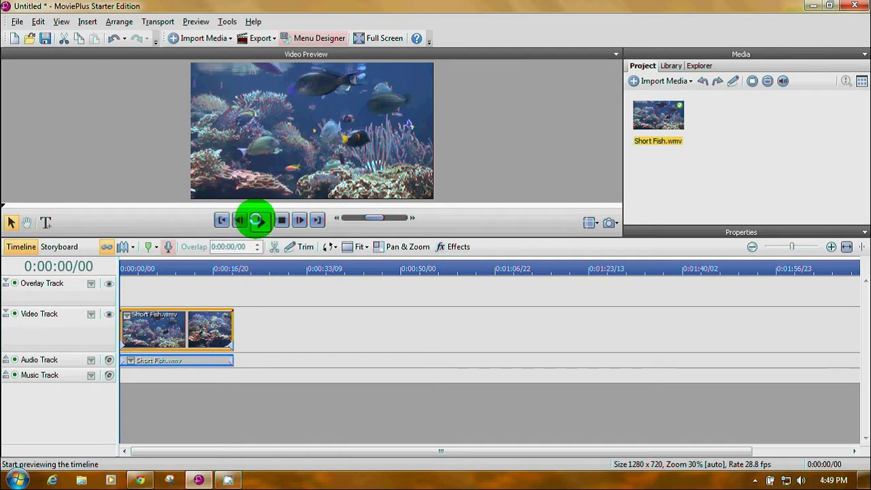
Preview the Short Fish clip, mute the audio track, and play the preview again.
{"action": "left_click", "coordinate": [259, 220]}
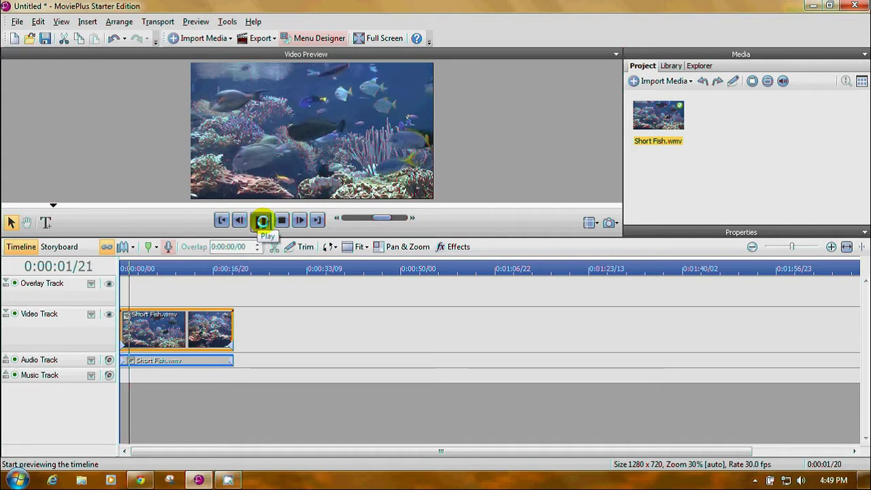
{"action": "left_click", "coordinate": [259, 220]}
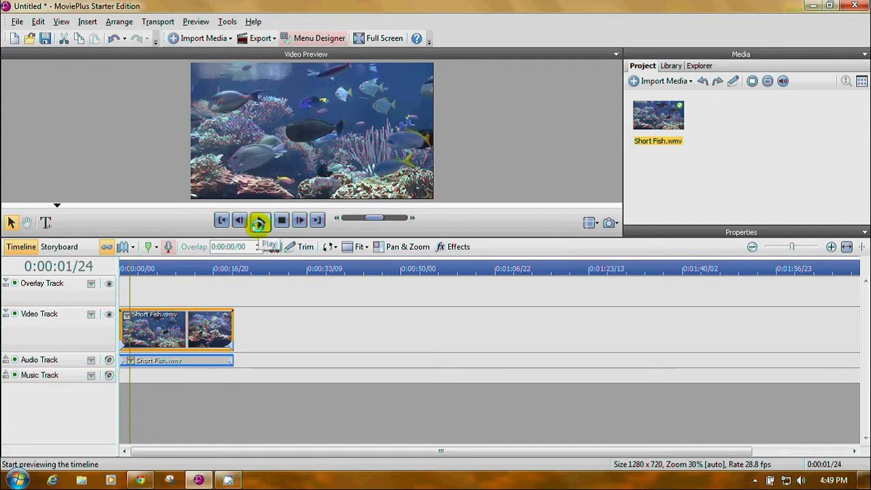
{"action": "left_click", "coordinate": [109, 360]}
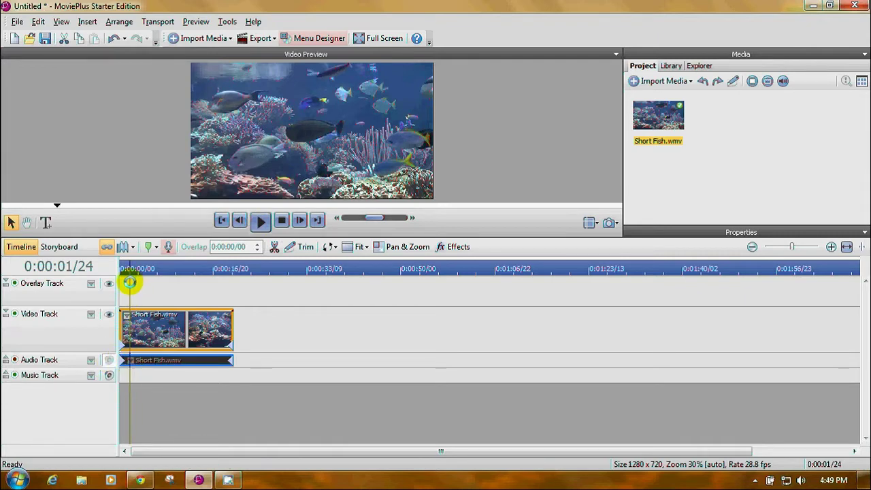
{"action": "left_click", "coordinate": [123, 284]}
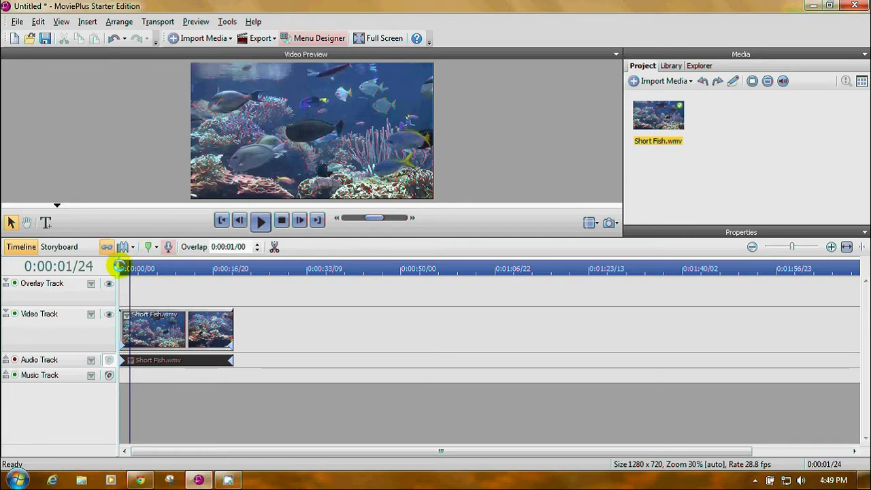
{"action": "left_click", "coordinate": [261, 220]}
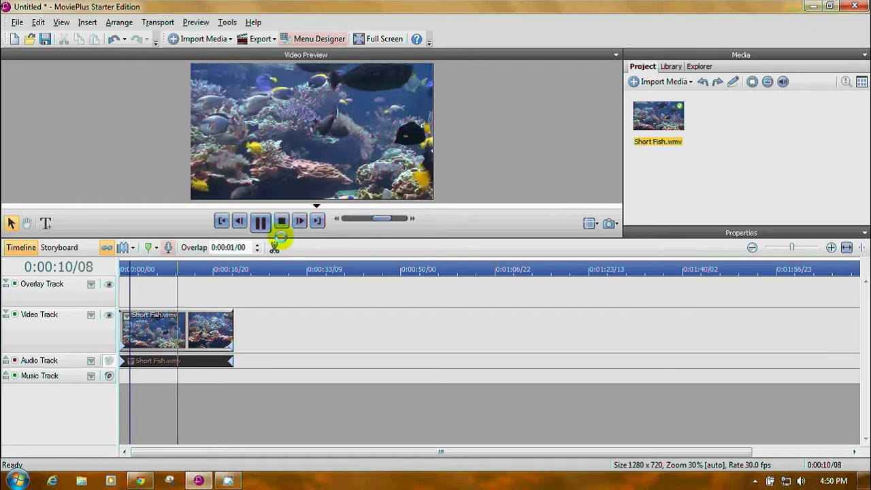
Stop playback, rewind the playhead to the timeline start, and select the Short Fish clip.
{"action": "left_click", "coordinate": [261, 222]}
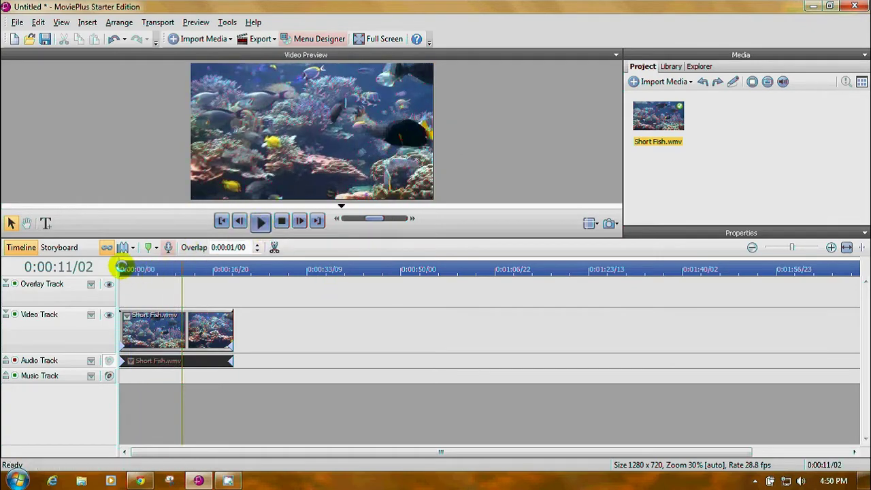
{"action": "left_click", "coordinate": [119, 268]}
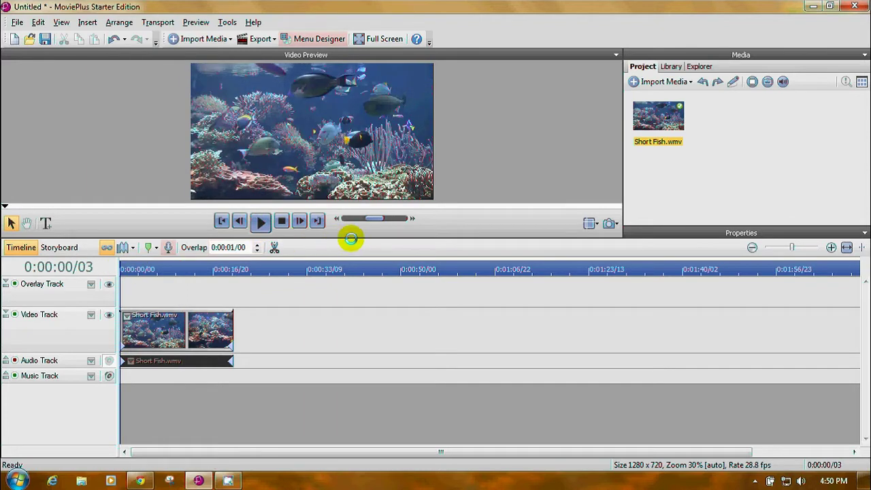
{"action": "left_click", "coordinate": [200, 334]}
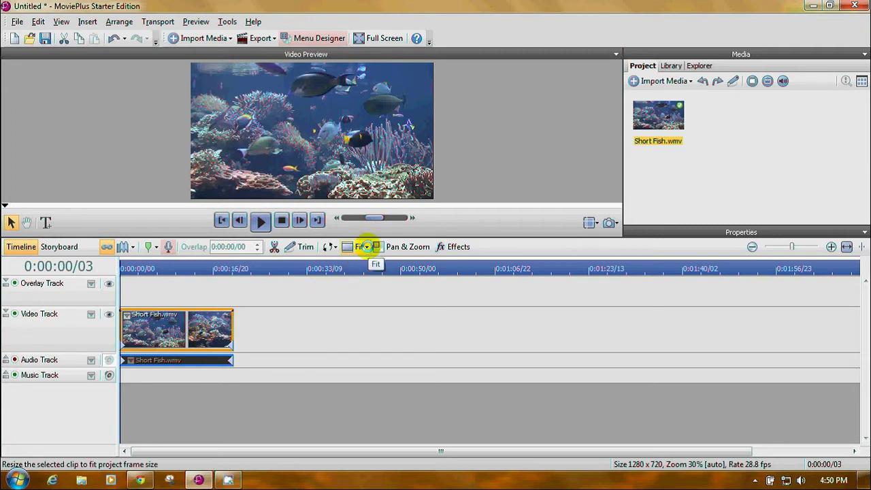
Set the clip's frame fit to Crop, then select the overlay track.
{"action": "left_click", "coordinate": [367, 246]}
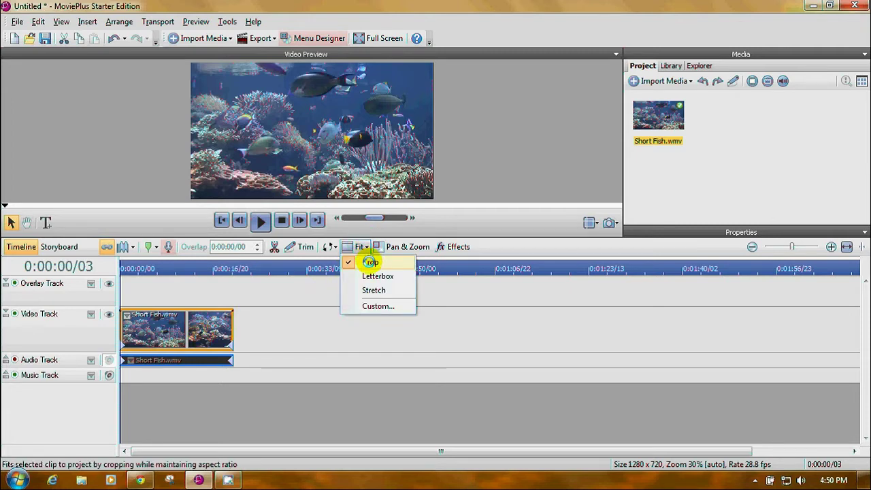
{"action": "left_click", "coordinate": [371, 262]}
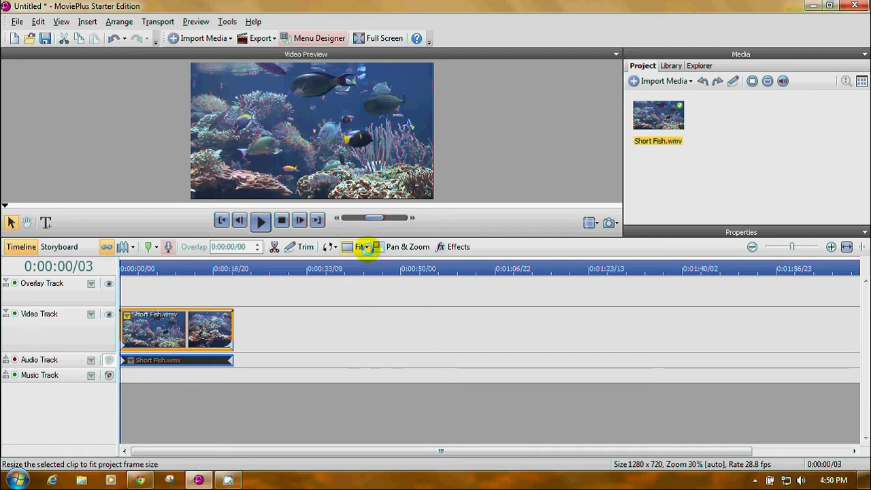
{"action": "left_click", "coordinate": [366, 247]}
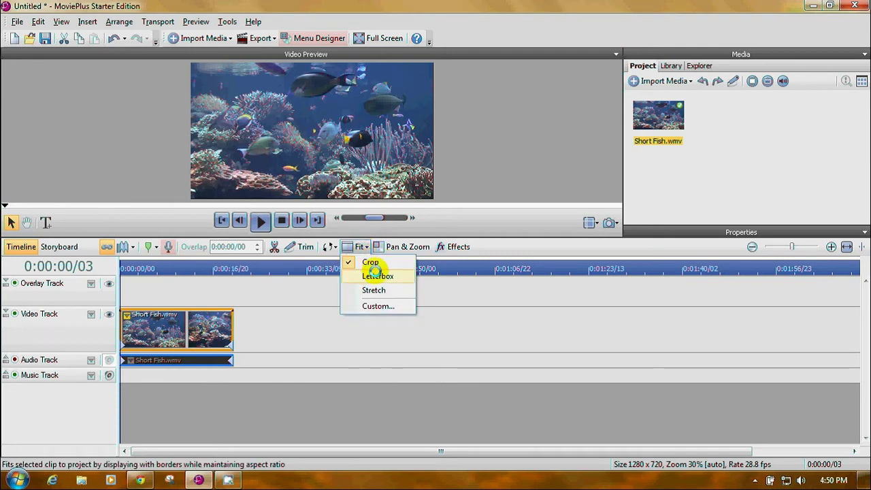
{"action": "left_click", "coordinate": [306, 294]}
{"action": "left_click", "coordinate": [311, 294]}
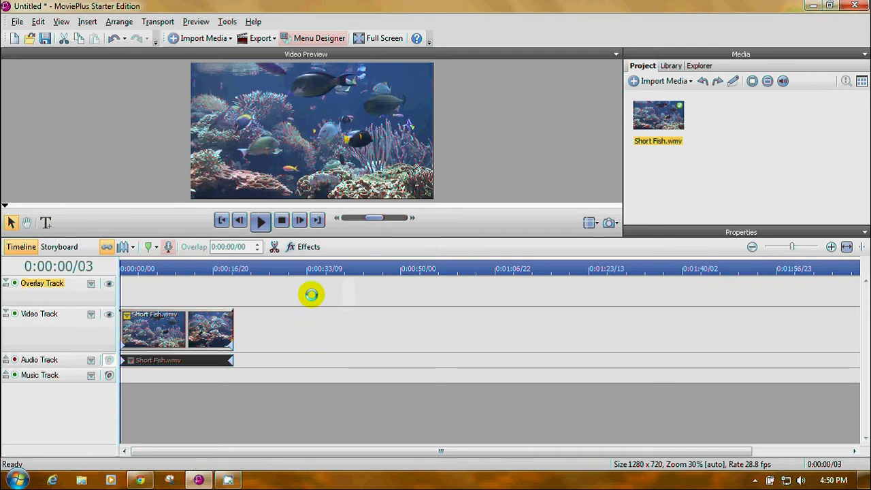
Show the Short Fish clip's properties and display its Crop envelope from the attributes list.
{"action": "left_click", "coordinate": [766, 232]}
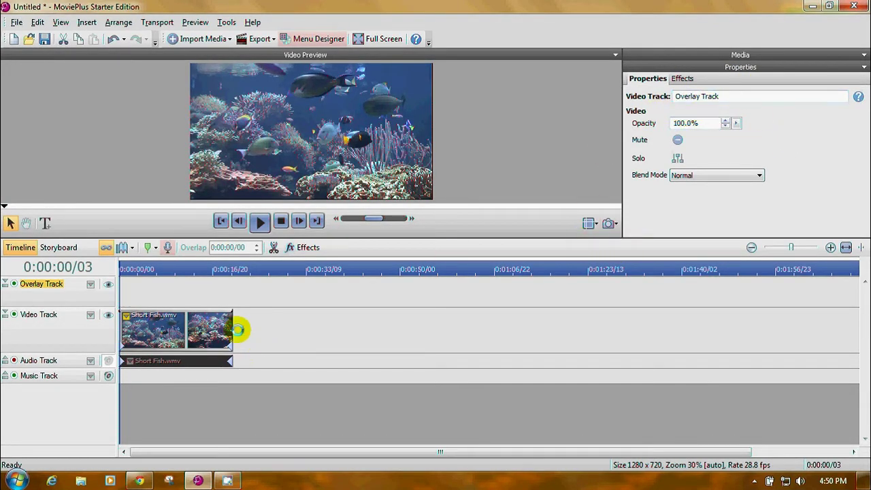
{"action": "left_click", "coordinate": [210, 330]}
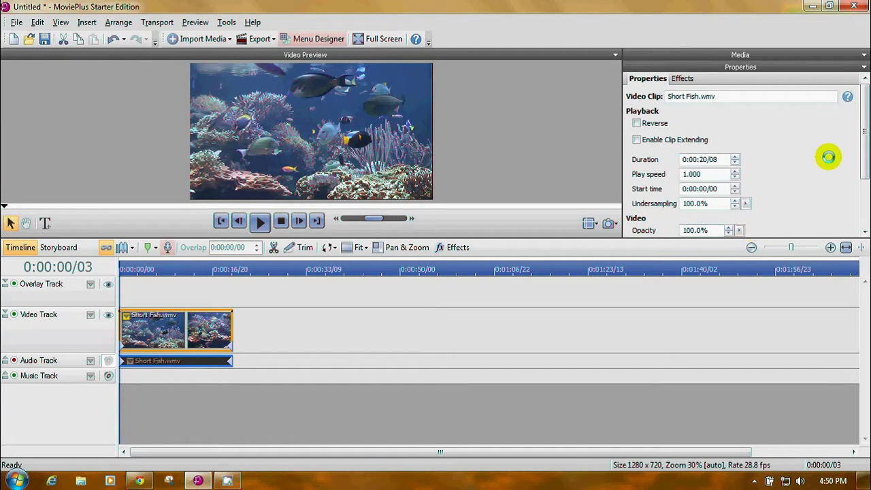
{"action": "left_click_drag", "start_coordinate": [861, 148], "coordinate": [862, 116]}
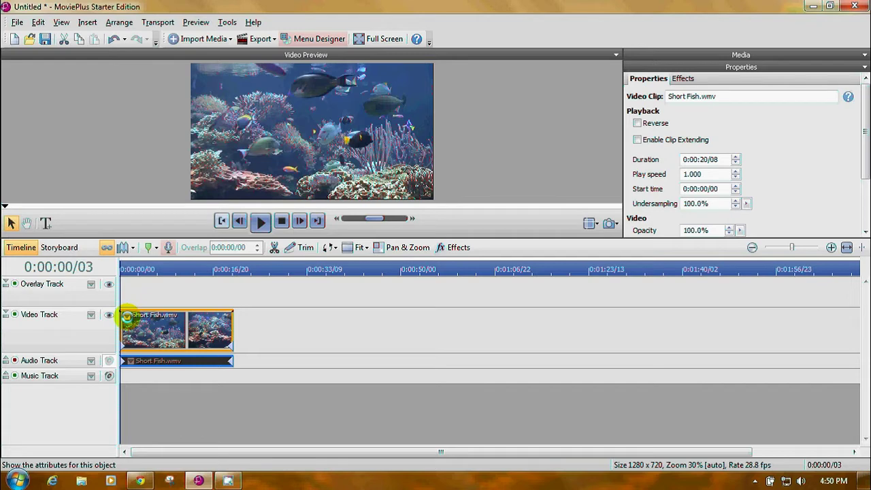
{"action": "left_click", "coordinate": [127, 316]}
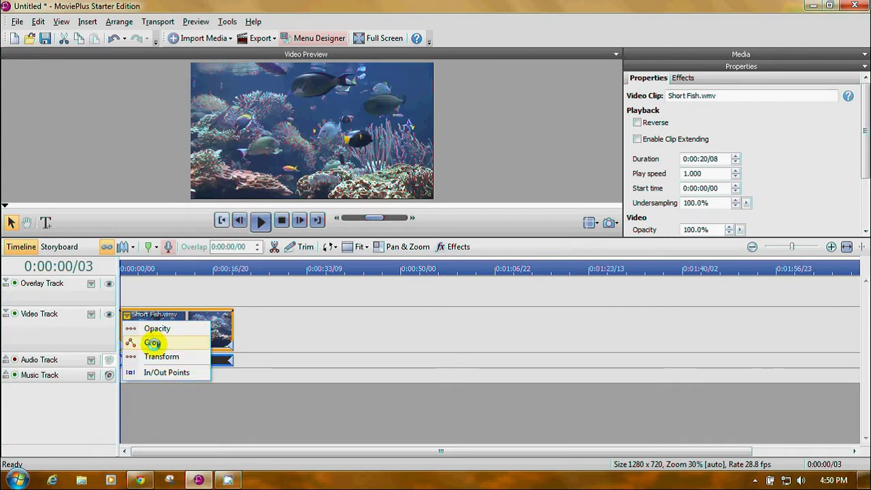
{"action": "left_click", "coordinate": [152, 342]}
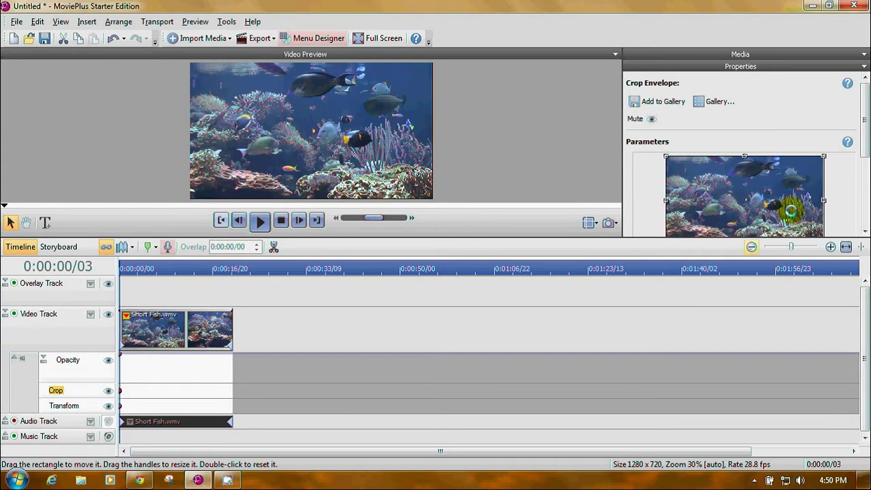
Scroll Properties to Parameters and shrink the crop area evenly around the frame centre.
{"action": "left_click_drag", "start_coordinate": [863, 141], "coordinate": [863, 162]}
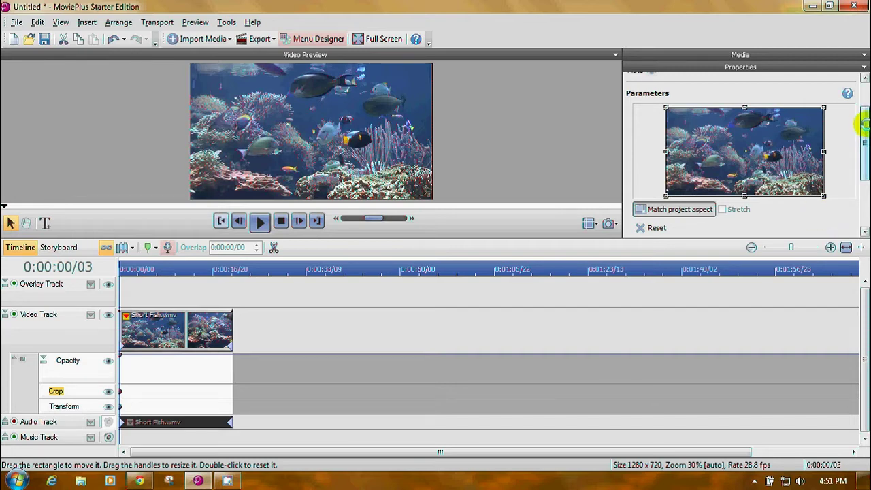
{"action": "mouse_move", "coordinate": [864, 123]}
{"action": "left_mouse_down"}
{"action": "mouse_move", "coordinate": [864, 167]}
{"action": "mouse_move", "coordinate": [863, 121]}
{"action": "mouse_move", "coordinate": [862, 130]}
{"action": "left_mouse_up"}
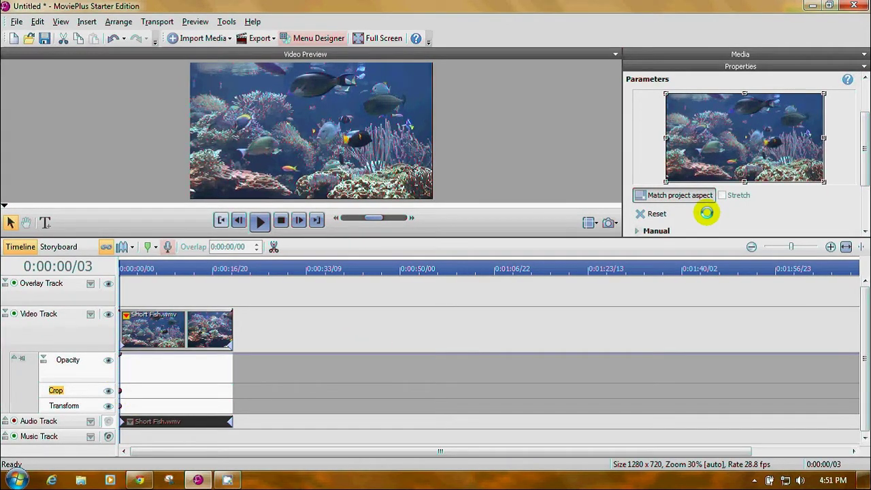
{"action": "left_click_drag", "start_coordinate": [666, 181], "coordinate": [711, 159]}
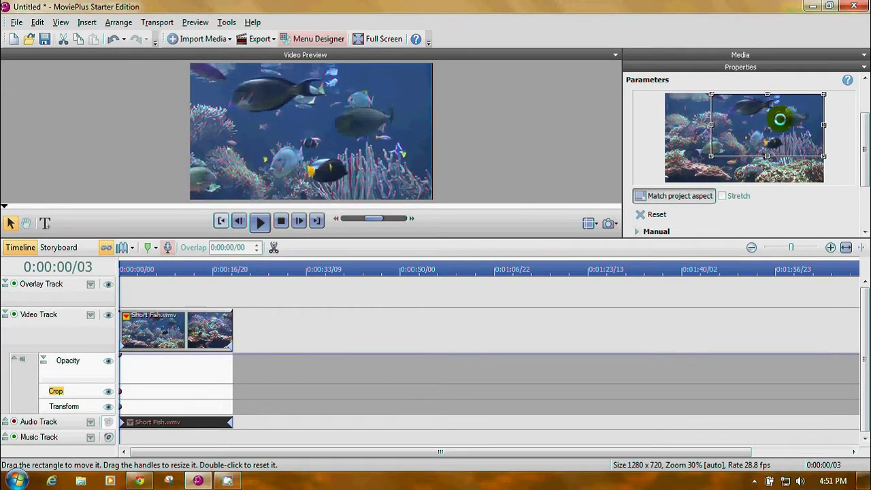
{"action": "left_click_drag", "start_coordinate": [710, 162], "coordinate": [665, 182]}
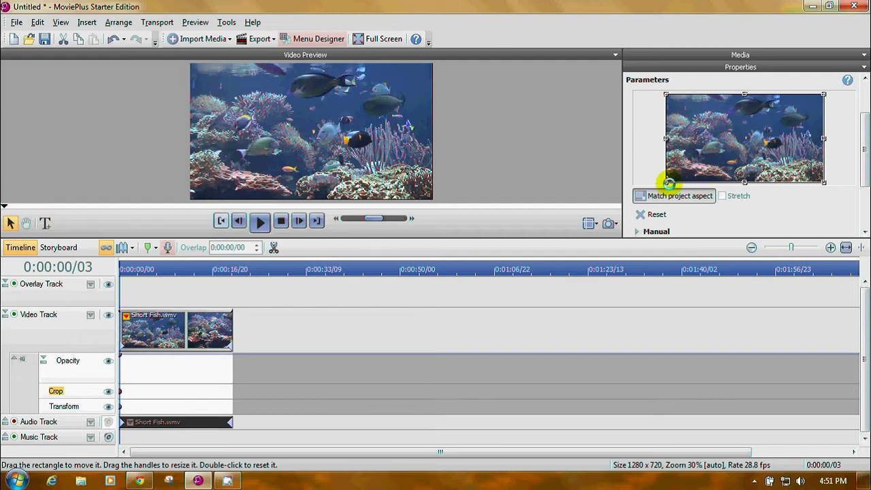
{"action": "left_click", "coordinate": [666, 182]}
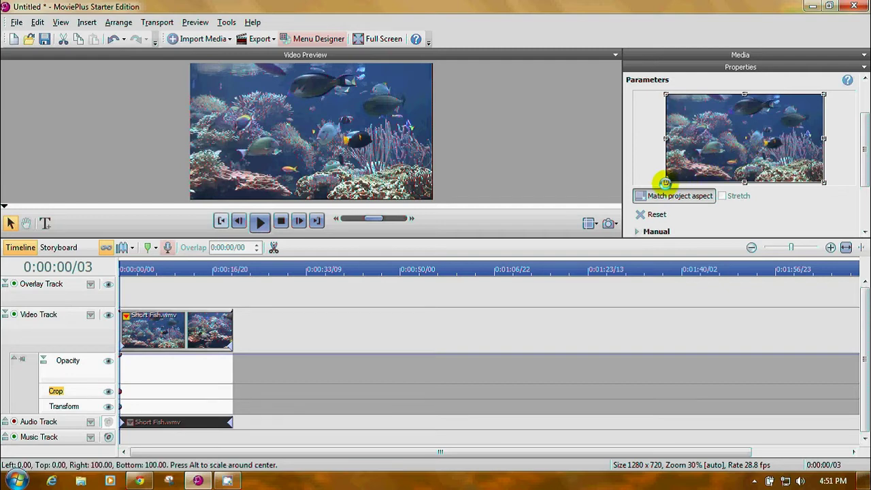
{"action": "left_click_drag", "start_coordinate": [665, 183], "coordinate": [702, 172]}
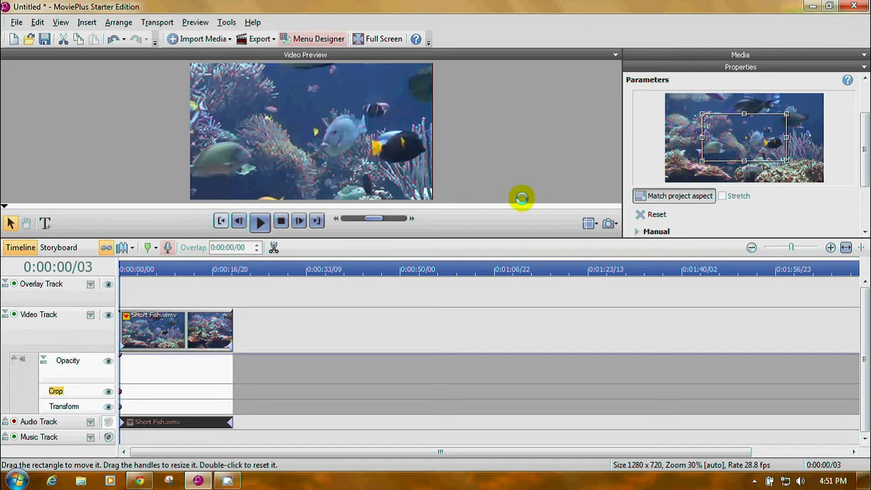
Preview the cropped clip, move the crop area toward the lower right, and preview again.
{"action": "left_click", "coordinate": [259, 220]}
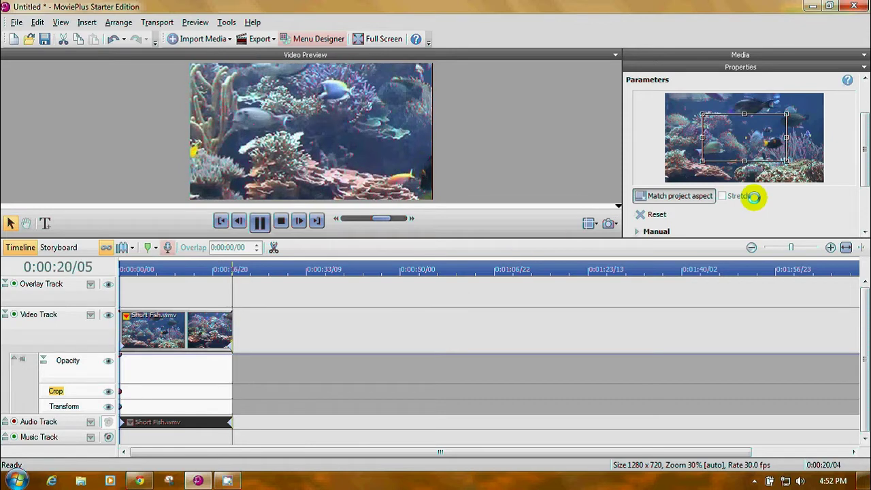
{"action": "left_click", "coordinate": [719, 130]}
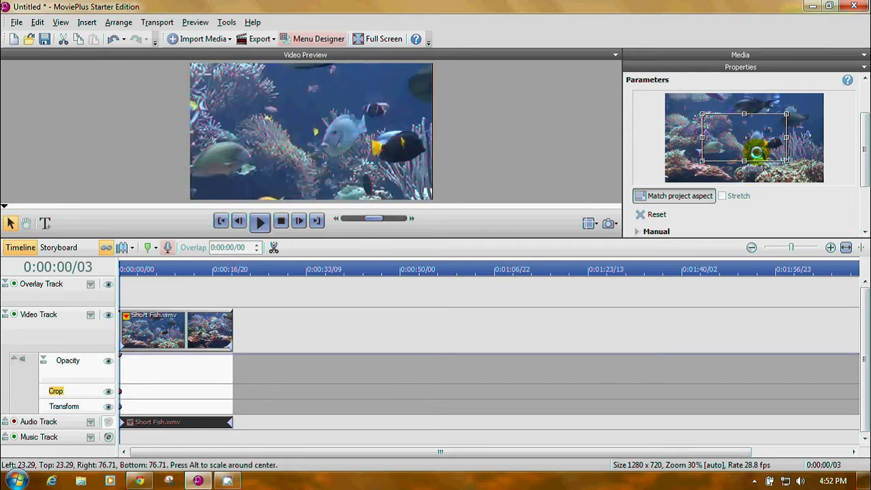
{"action": "left_click_drag", "start_coordinate": [756, 152], "coordinate": [784, 154]}
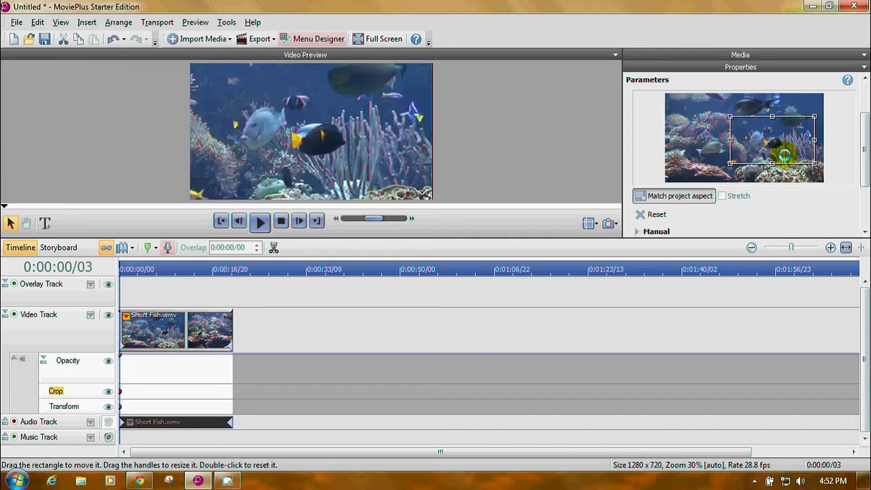
{"action": "left_click", "coordinate": [259, 221]}
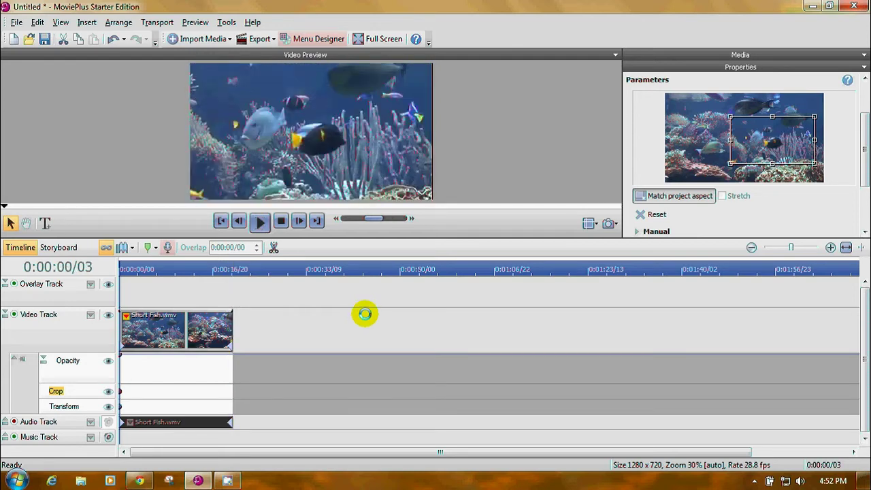
Undo the crop back to full frame and move the playhead to about 9 seconds.
{"action": "left_click", "coordinate": [112, 38]}
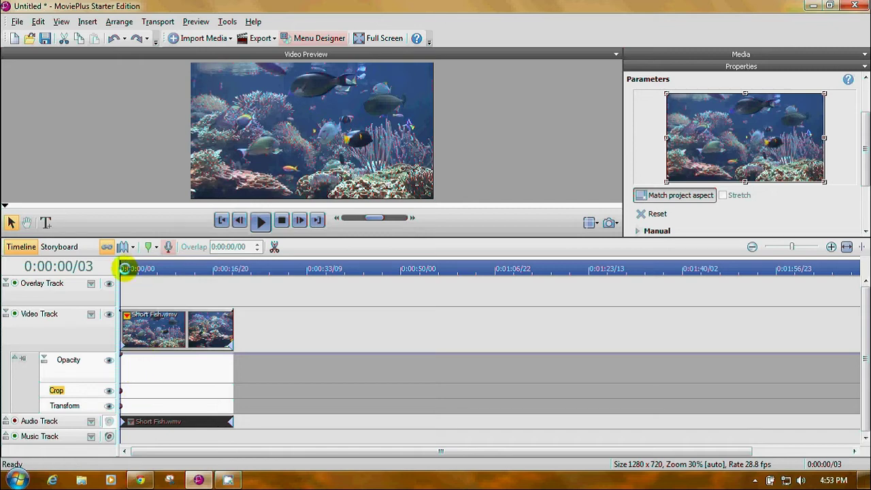
{"action": "left_click_drag", "start_coordinate": [119, 268], "coordinate": [174, 270]}
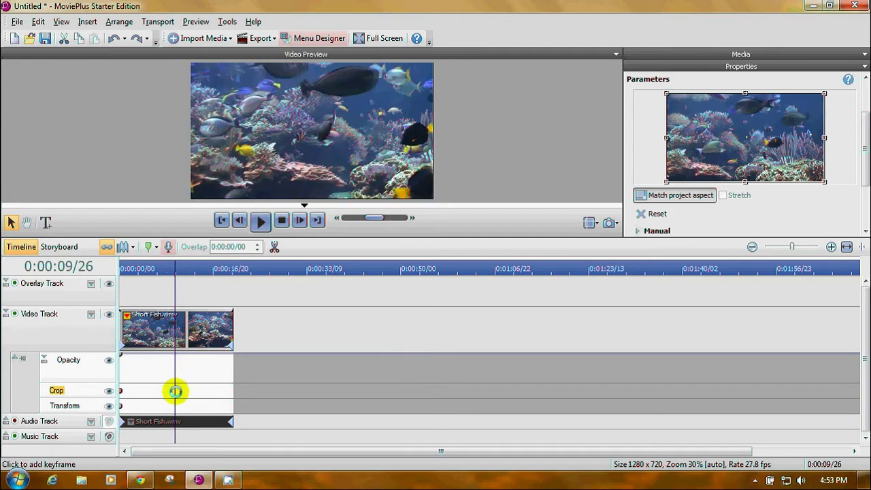
Add a tightly centred Crop keyframe mid-clip and a full-frame Crop keyframe at the clip's end.
{"action": "left_click", "coordinate": [174, 391]}
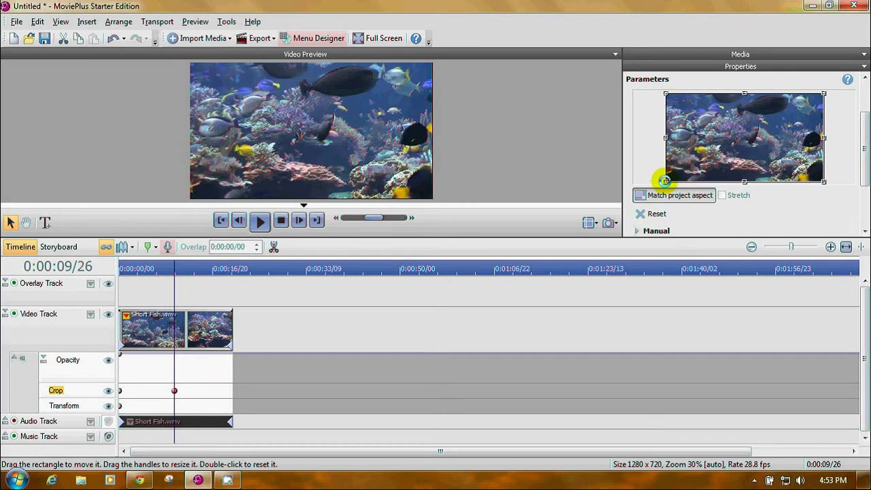
{"action": "left_click_drag", "start_coordinate": [664, 181], "coordinate": [722, 144]}
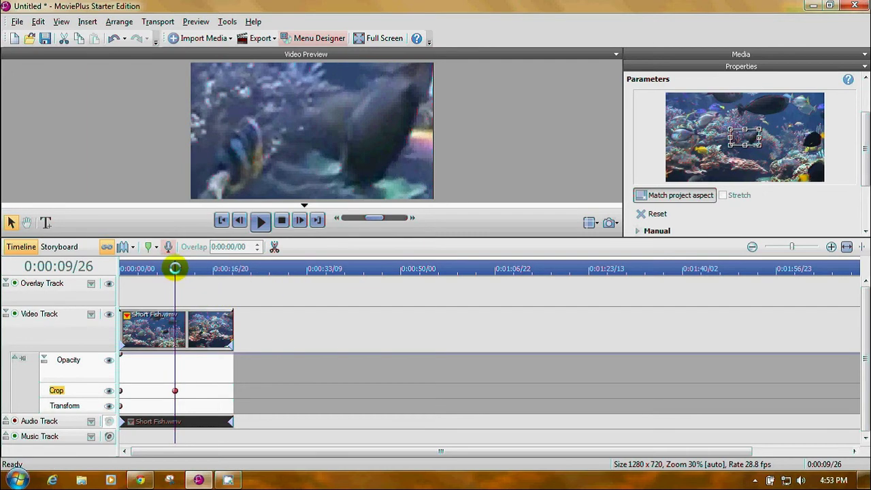
{"action": "left_click_drag", "start_coordinate": [175, 268], "coordinate": [233, 269]}
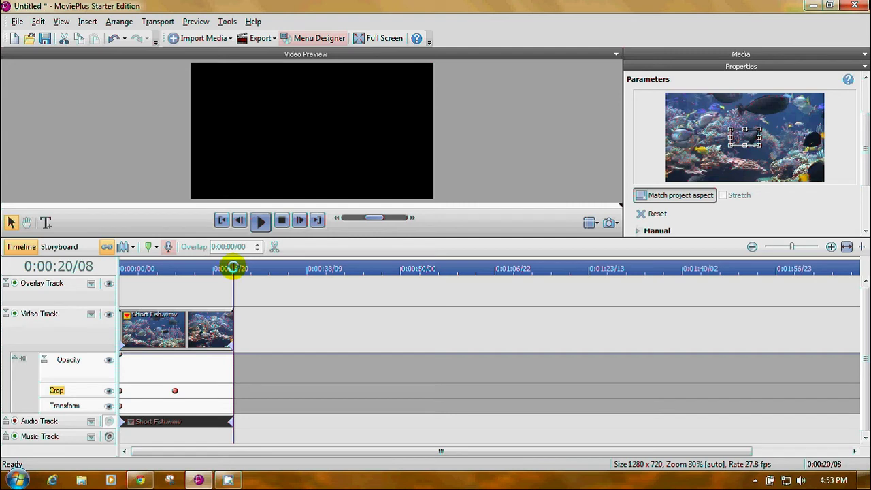
{"action": "left_click", "coordinate": [232, 392]}
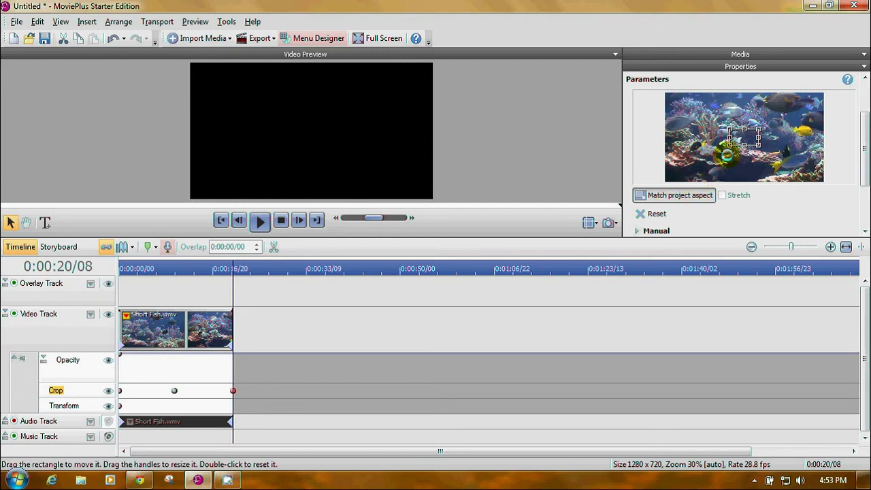
{"action": "left_click_drag", "start_coordinate": [729, 143], "coordinate": [661, 180]}
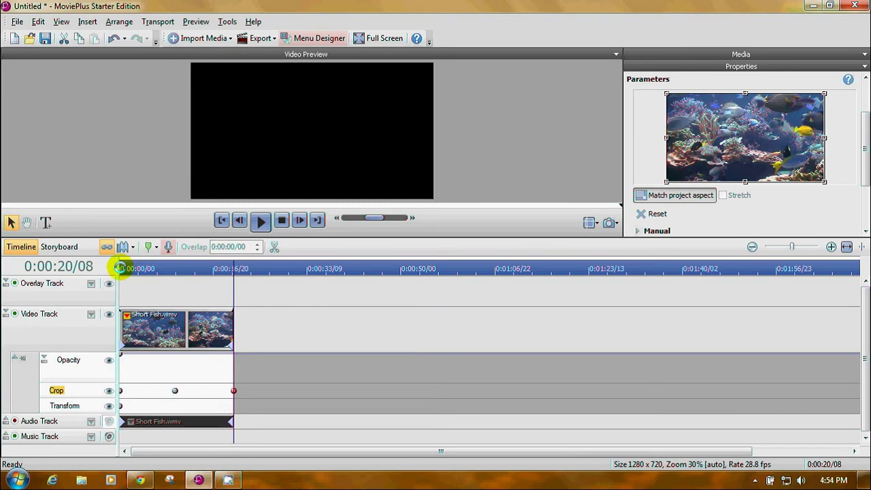
{"action": "left_click", "coordinate": [120, 268]}
Play the timeline from the start to preview the crop zoom animation.
{"action": "left_click", "coordinate": [260, 221]}
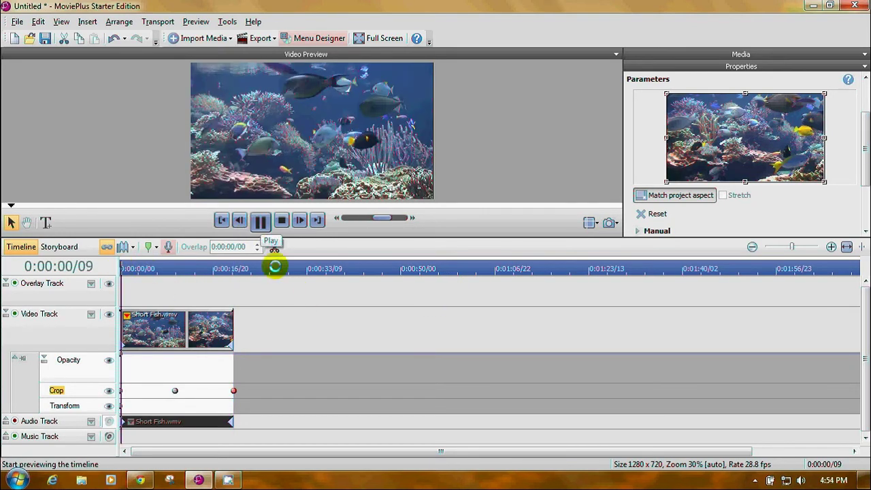